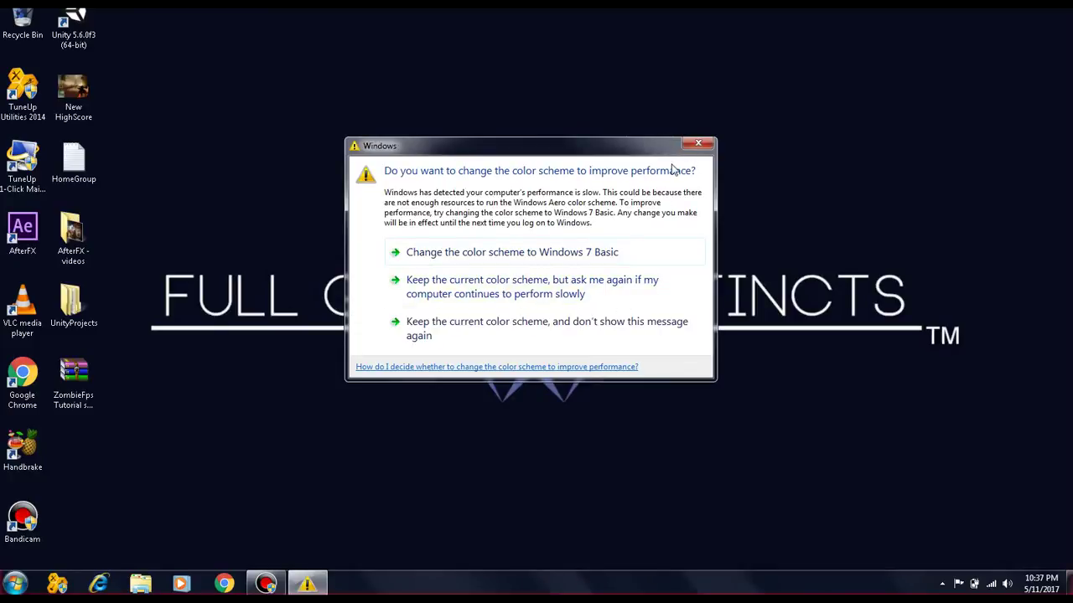
Step: Dismiss the Windows color-scheme prompt and launch Unity 5.6.0f3 from its desktop shortcut
click(698, 145)
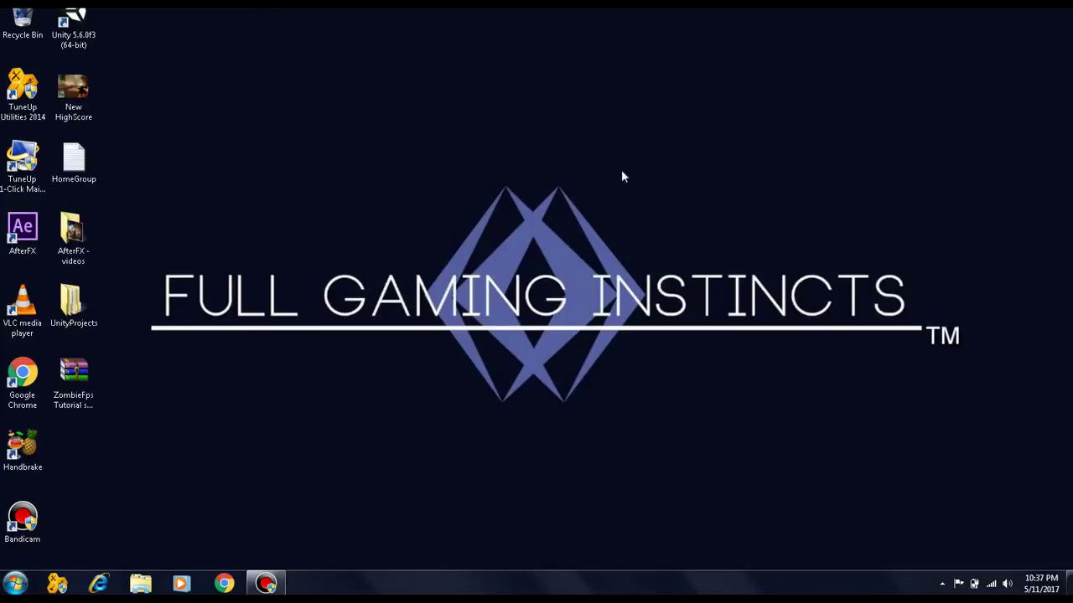
right_click(77, 37)
click(107, 43)
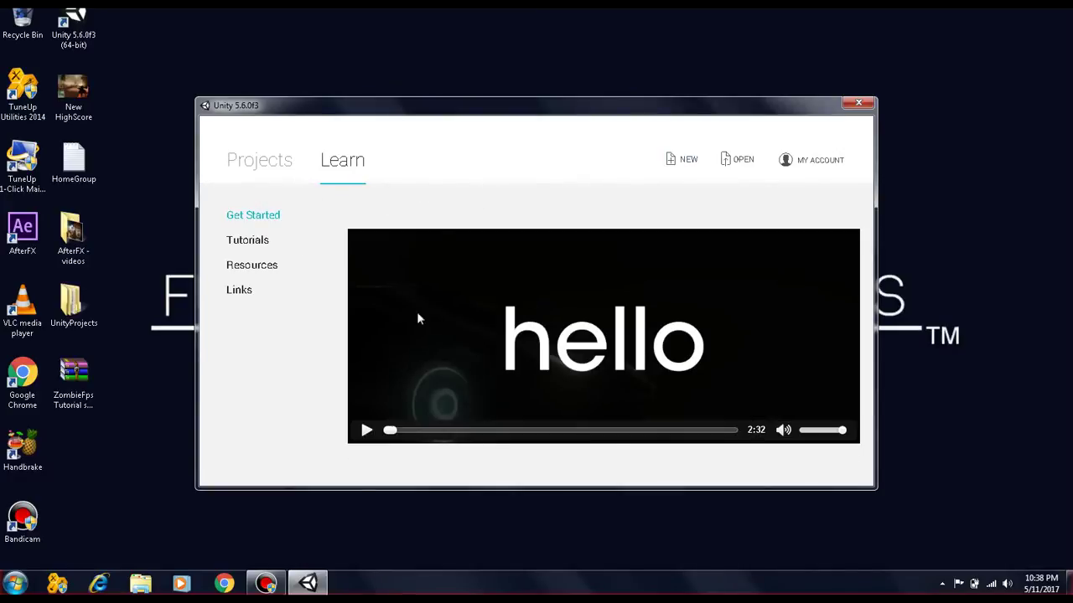
Step: Open the 'ZombieFps Tutorial series' project from Desktop > UnityProjects > Tutorial
click(243, 168)
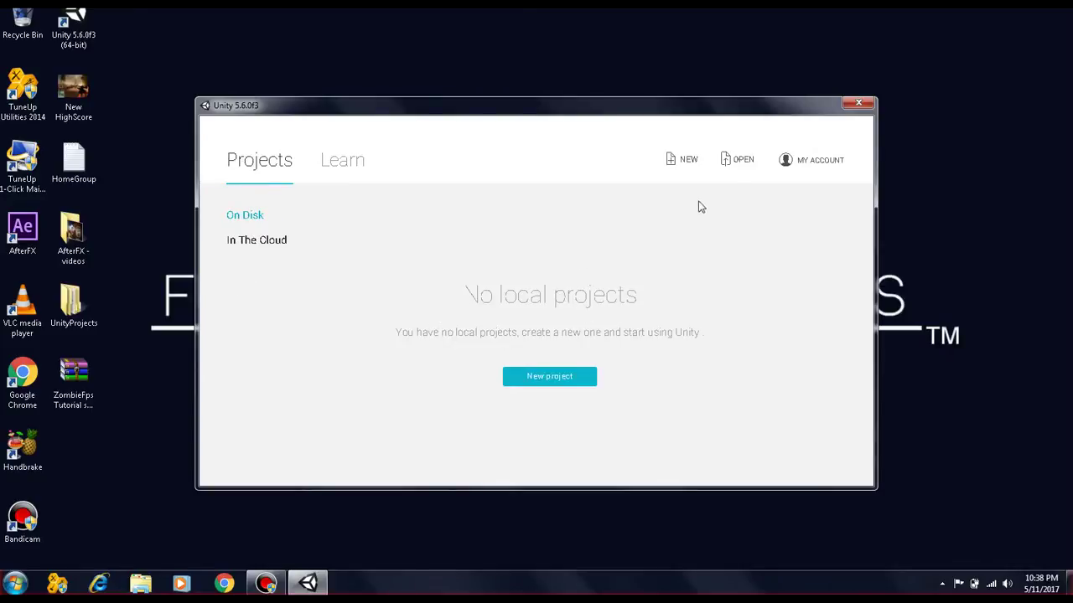
click(743, 160)
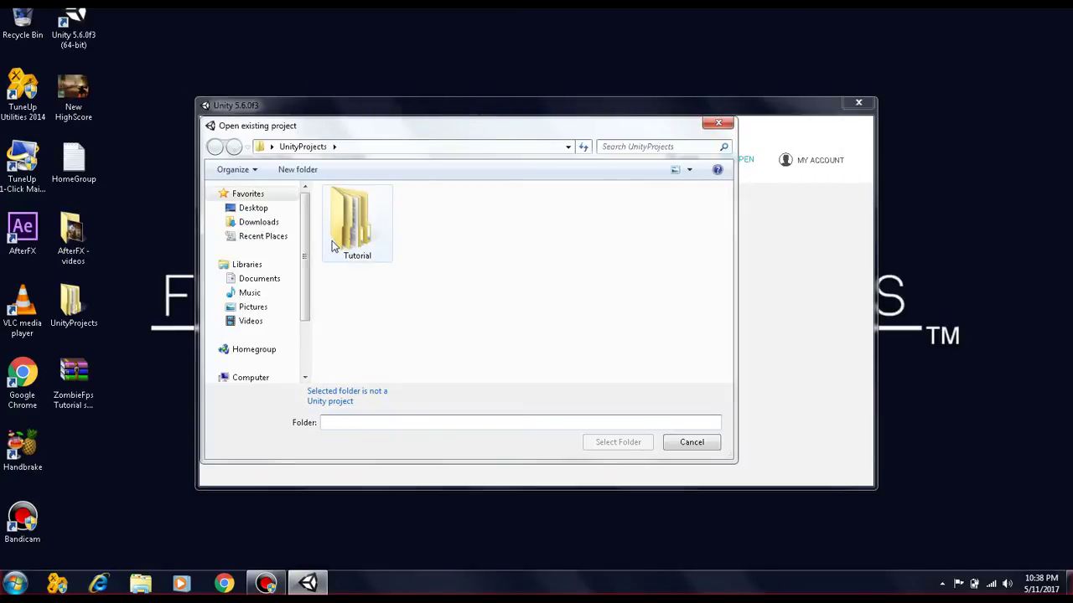
click(270, 214)
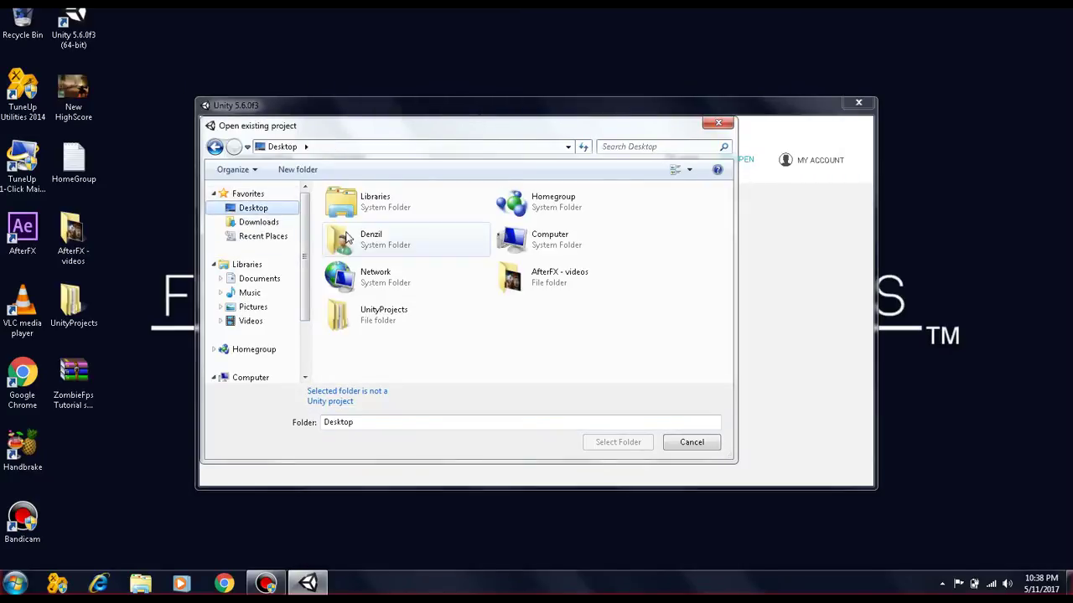
click(383, 329)
double_click(383, 318)
double_click(354, 243)
click(398, 212)
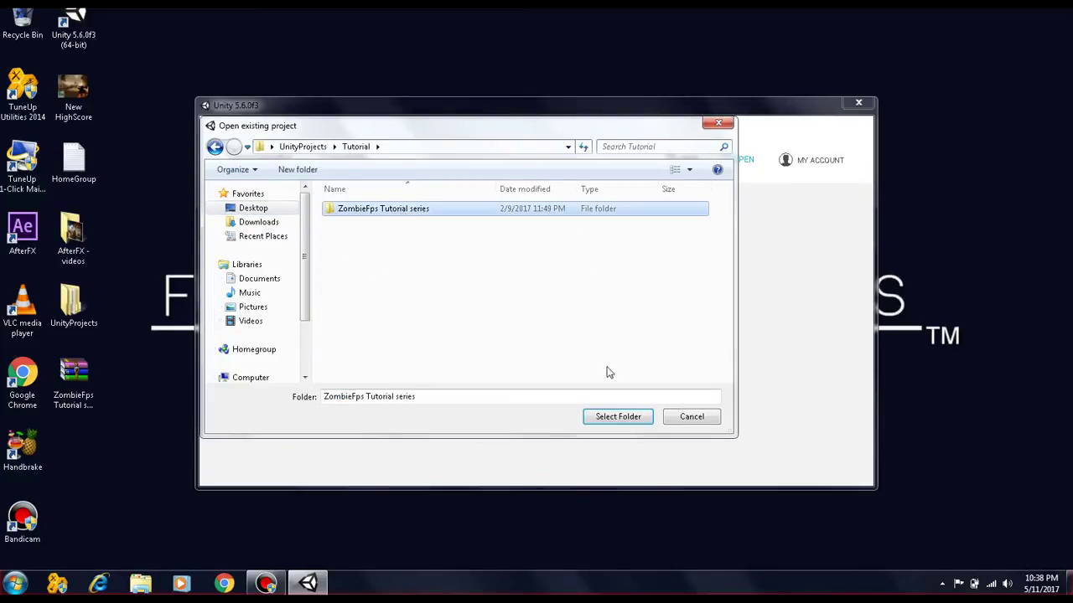
click(615, 417)
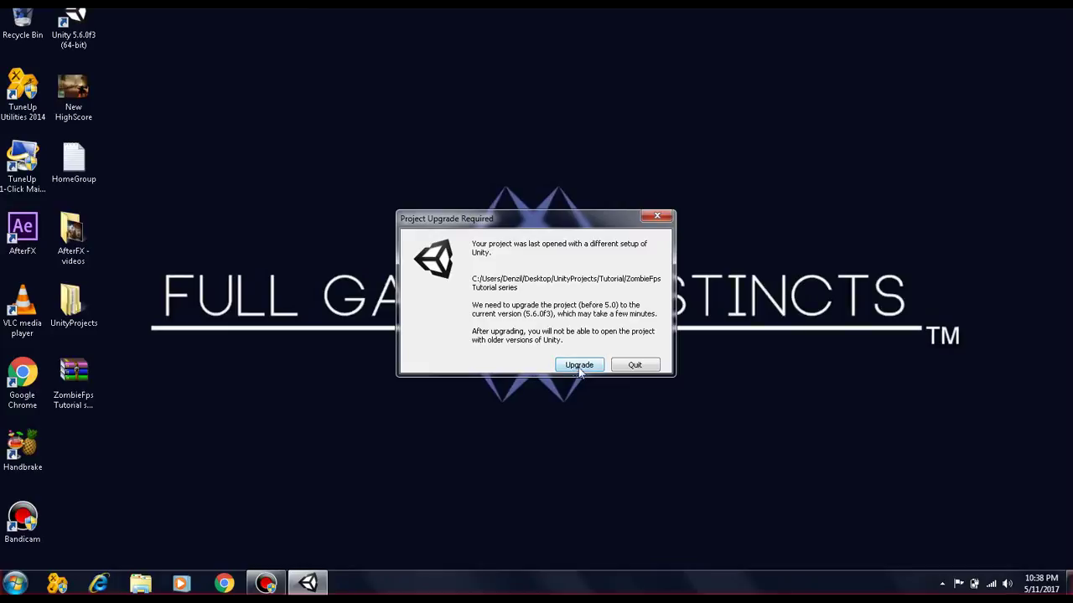
Step: Approve upgrading the project to Unity 5.6.0f3 and dismiss the Windows color-scheme prompt
click(578, 366)
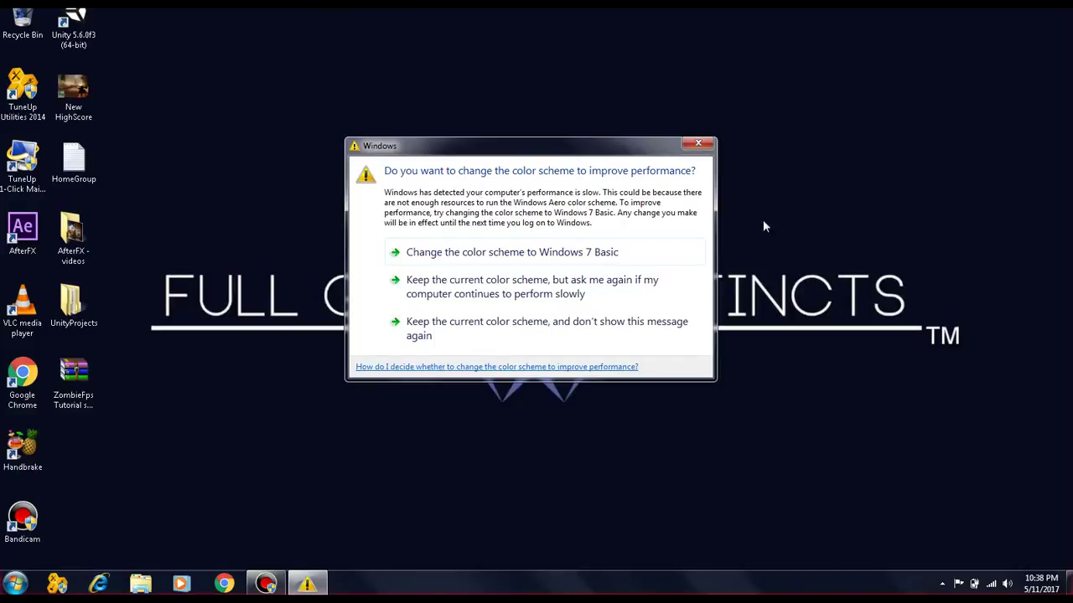
click(701, 145)
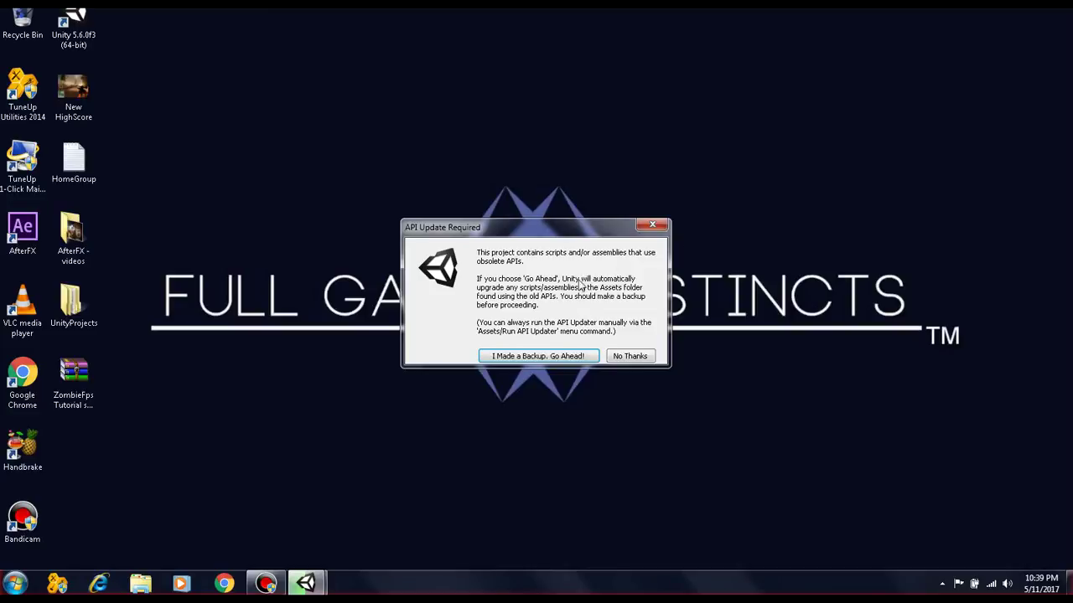
Step: Confirm the backup to update obsolete APIs, clear the Console warnings, and collapse Tutorial8
click(504, 358)
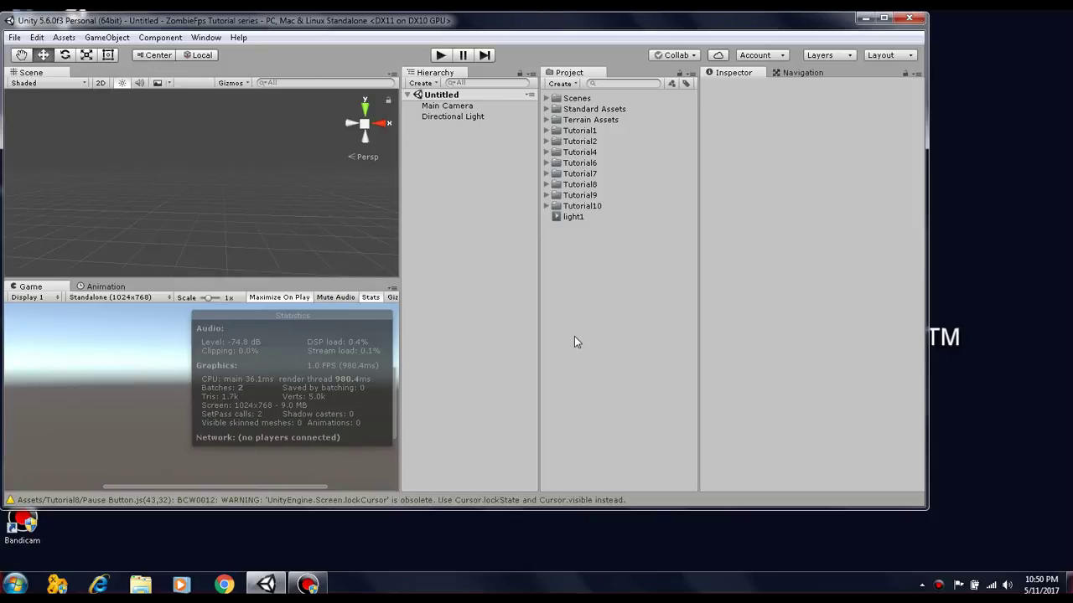
click(455, 499)
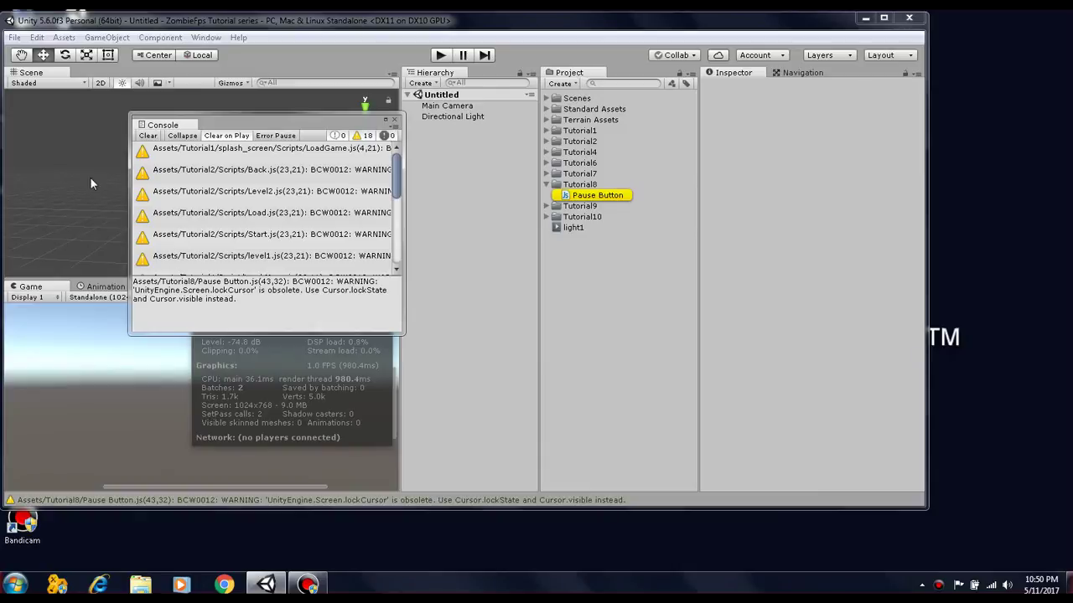
click(147, 135)
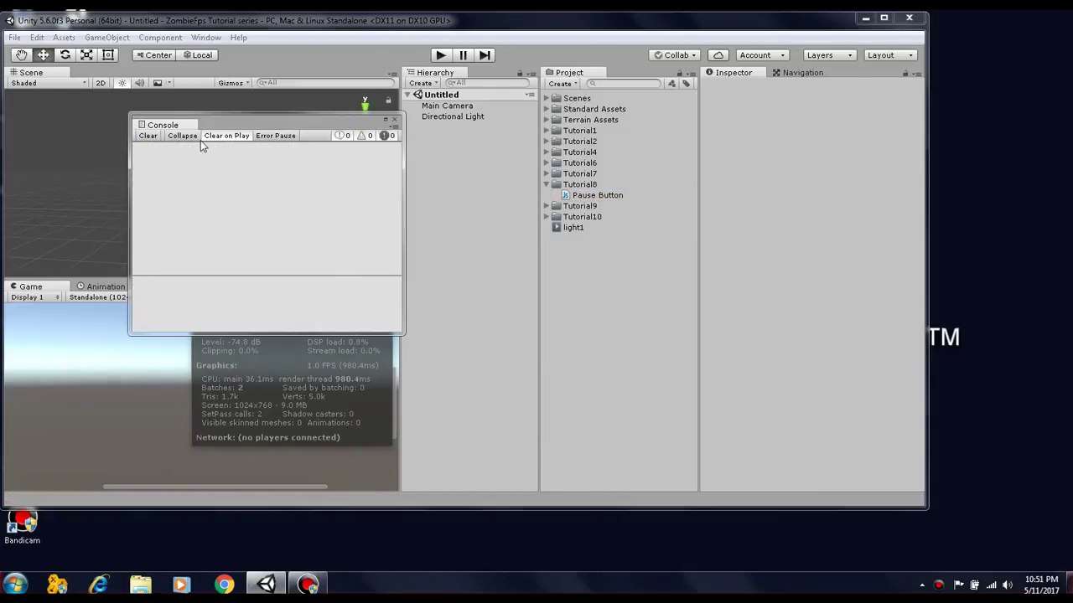
click(395, 120)
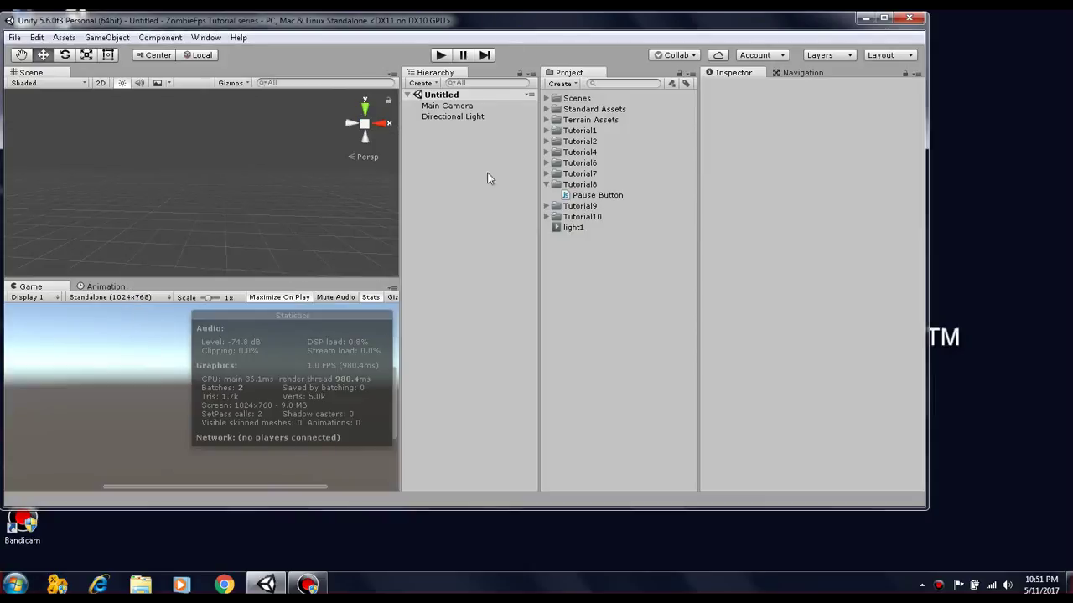
click(547, 185)
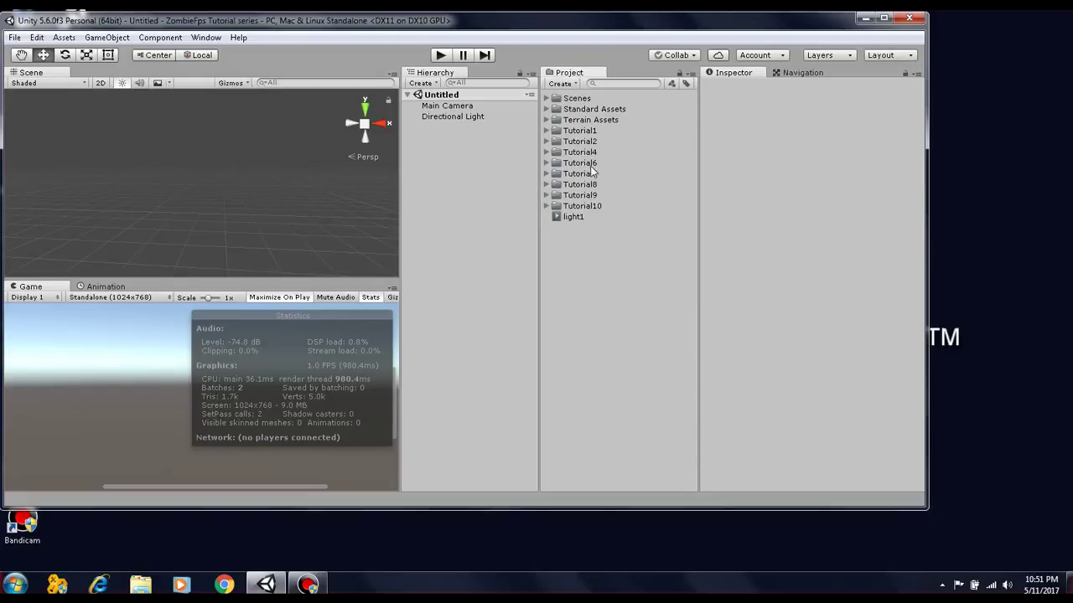
Step: Expand the Scenes folder in the Project panel and open the Level 1 scene
click(551, 207)
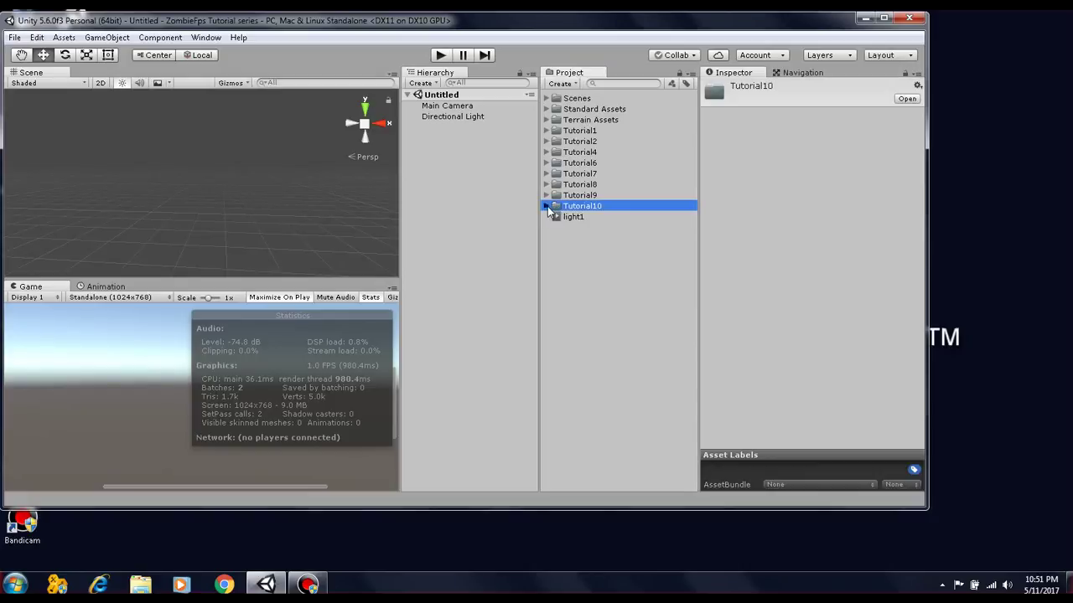
click(547, 206)
click(546, 206)
click(547, 206)
click(547, 206)
click(547, 98)
click(581, 110)
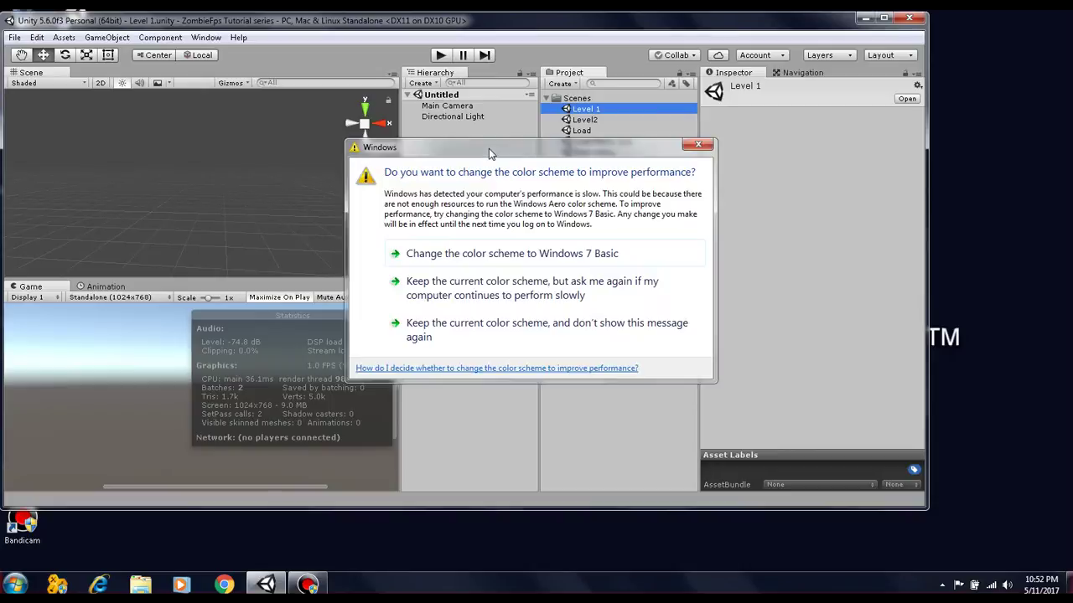
Step: Select Tyant zombie new and review its Inspector components down to the Audio Source
click(706, 144)
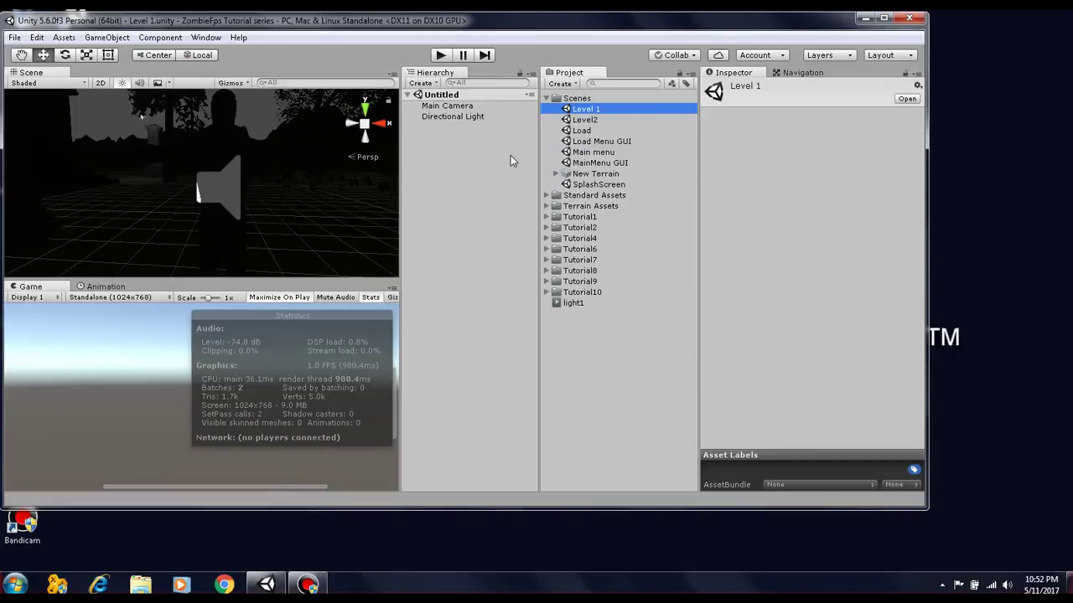
click(449, 116)
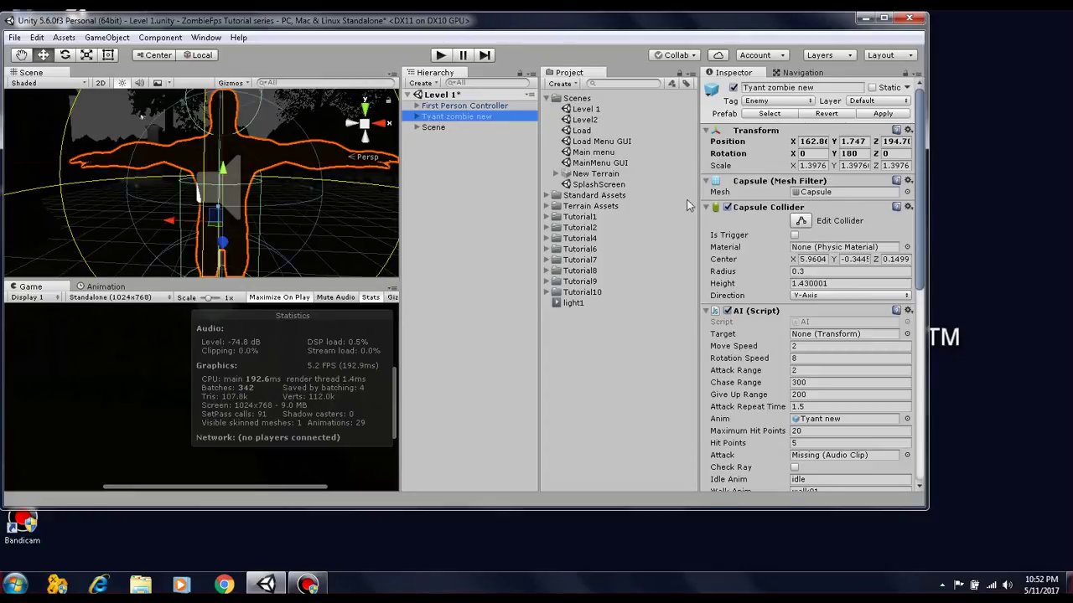
scroll(817, 252, down, 7)
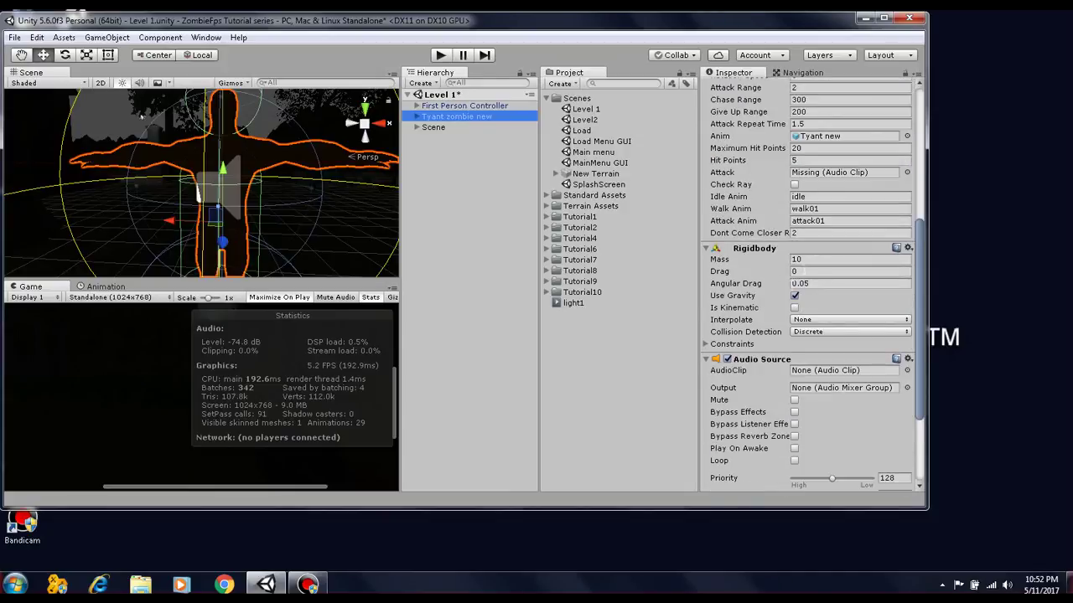
scroll(796, 297, down, 5)
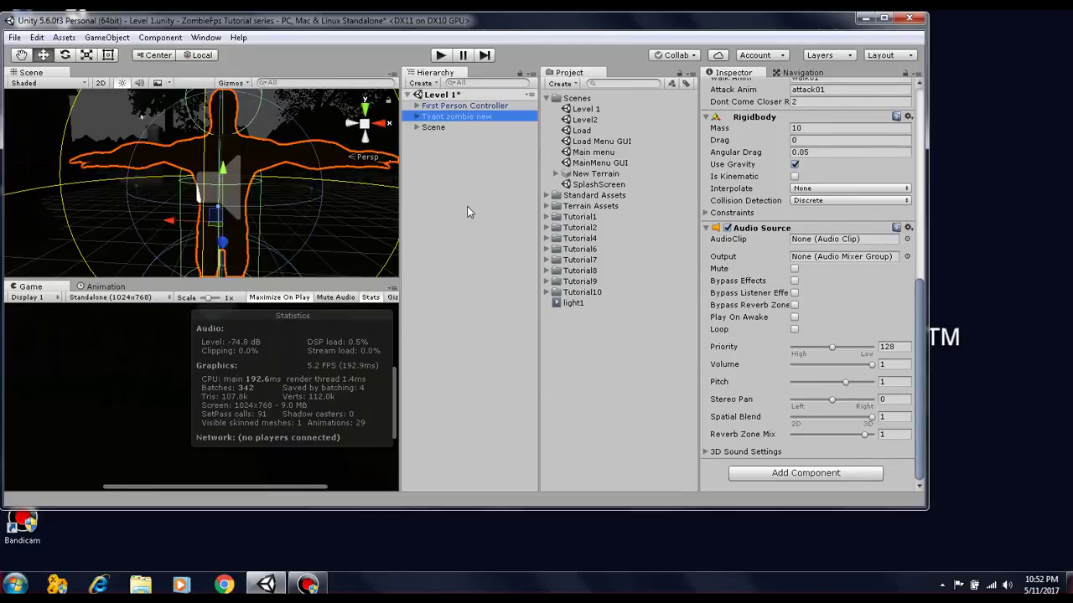
click(546, 98)
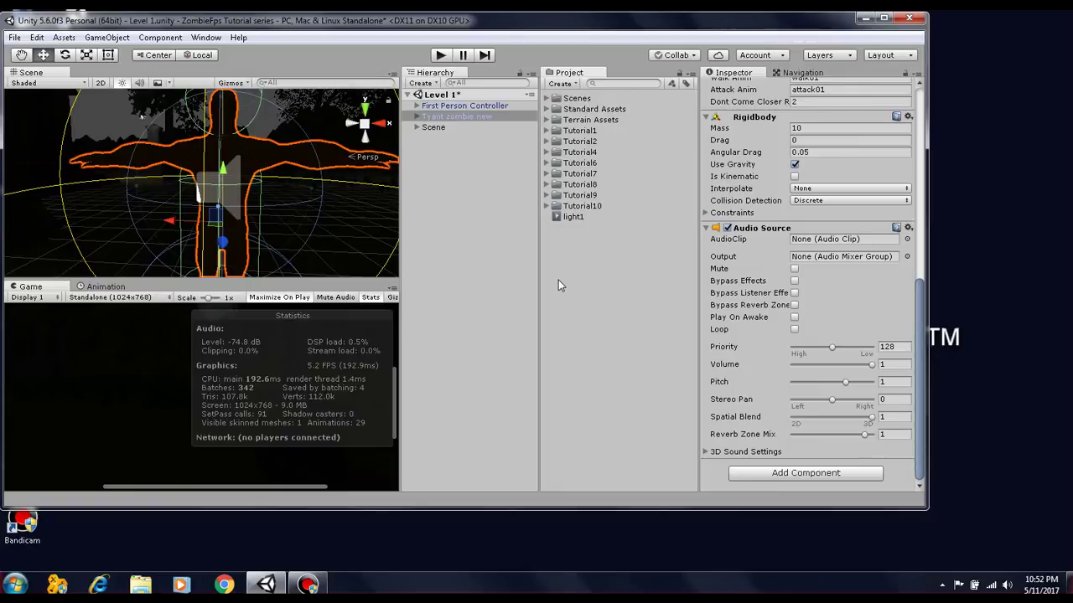
Step: Reselect Tyant zombie new, scroll its Inspector back to the top, and dismiss the color-scheme prompt
click(582, 206)
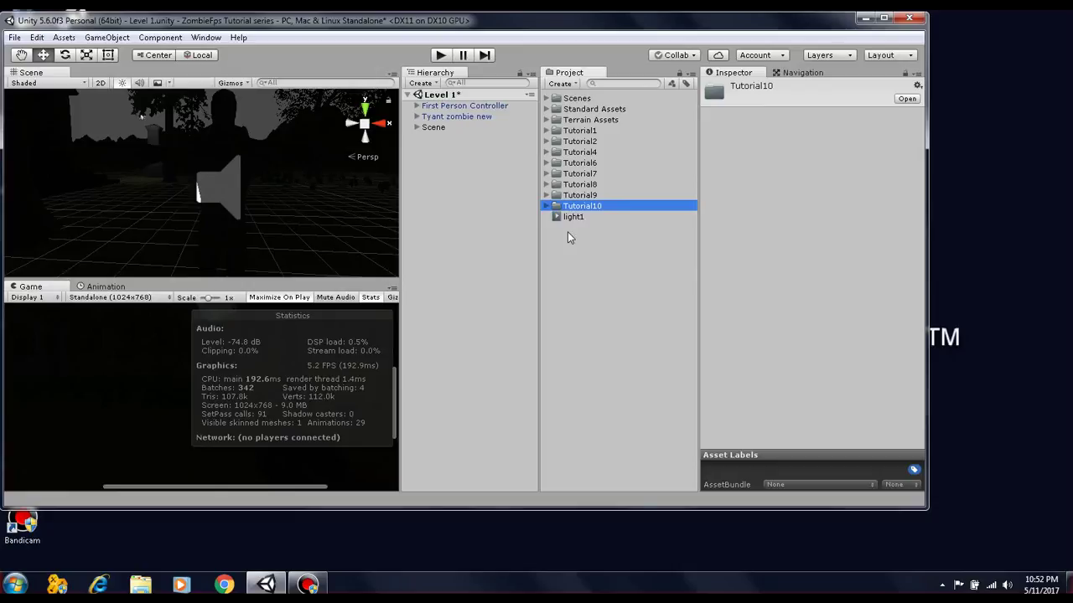
click(473, 118)
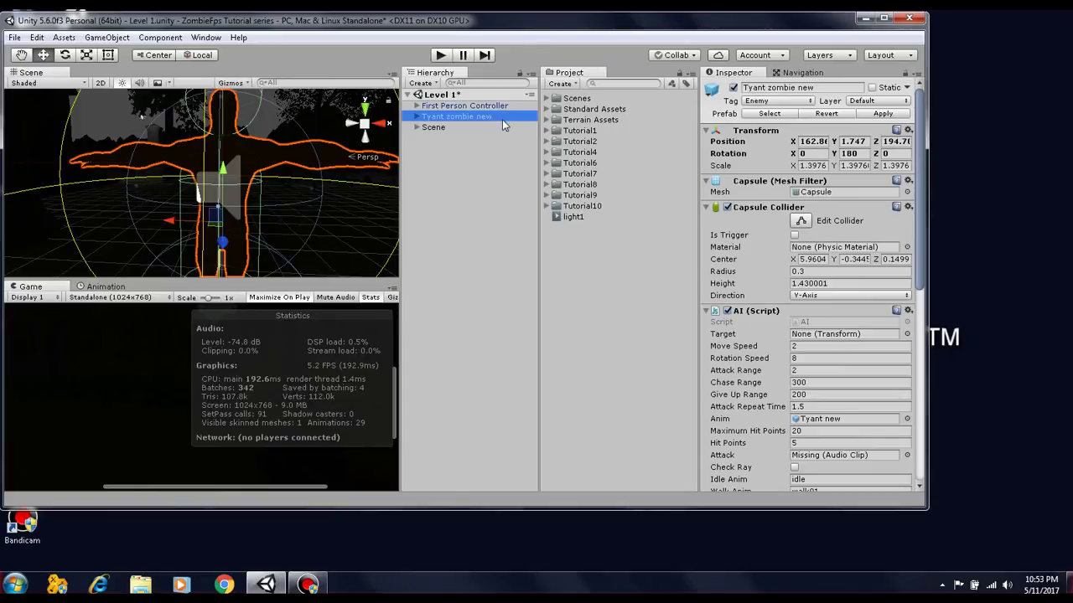
scroll(786, 296, down, 10)
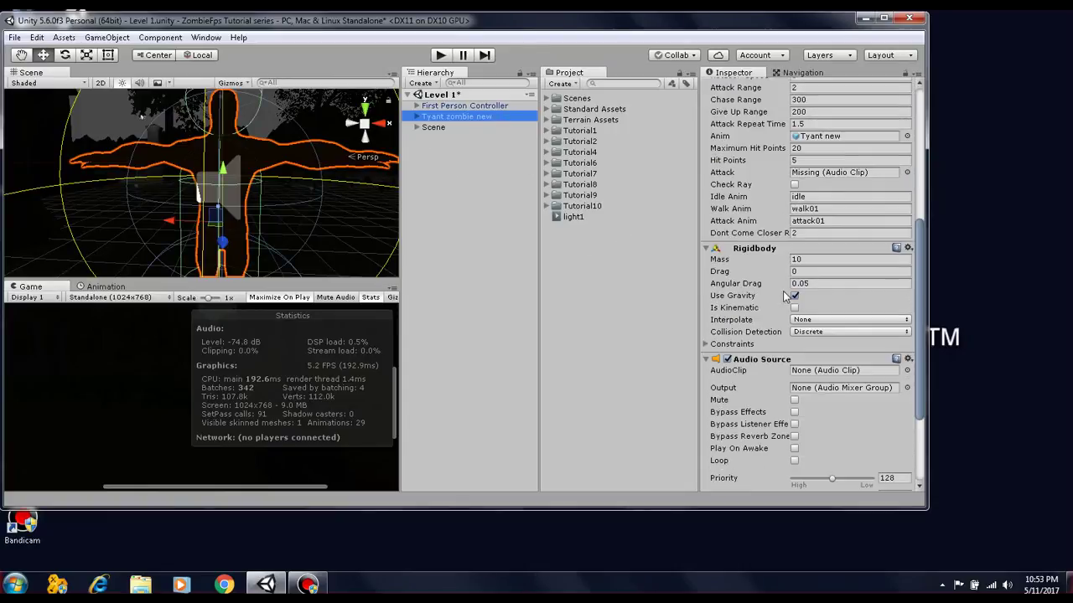
scroll(785, 296, up, 10)
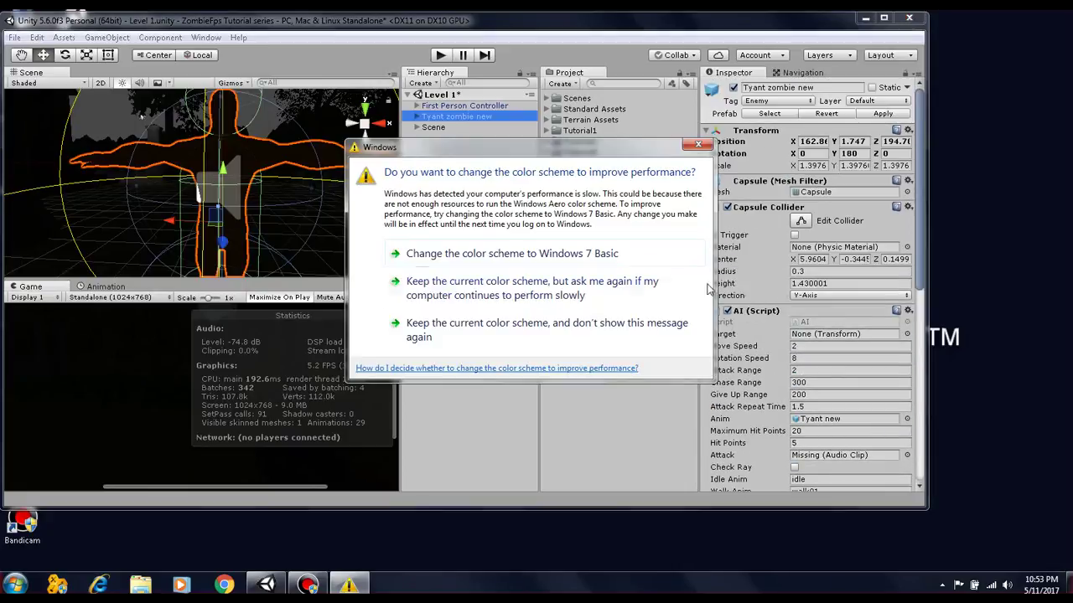
click(700, 146)
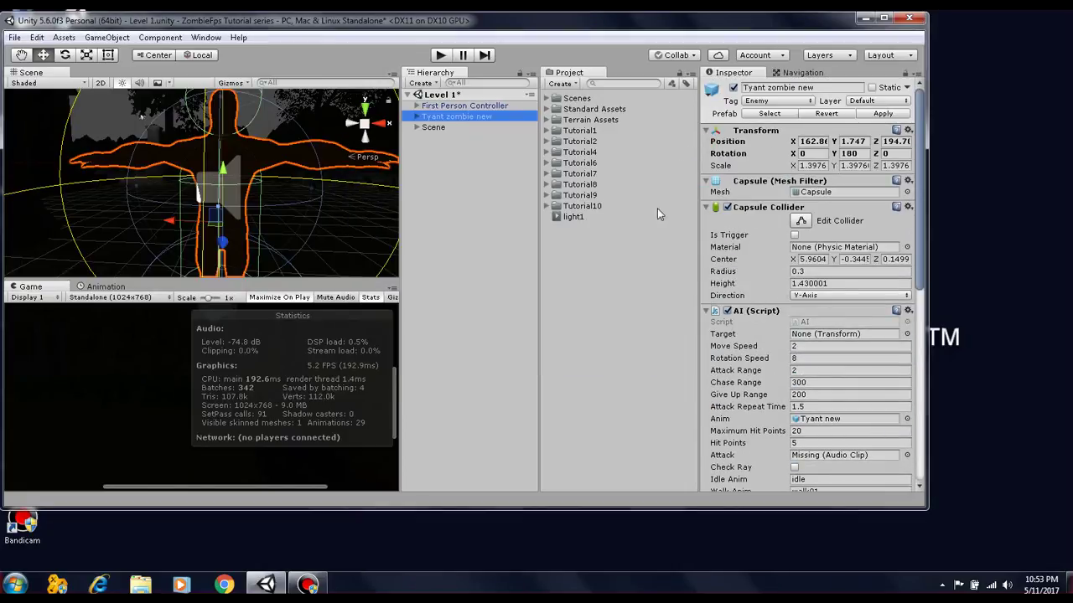